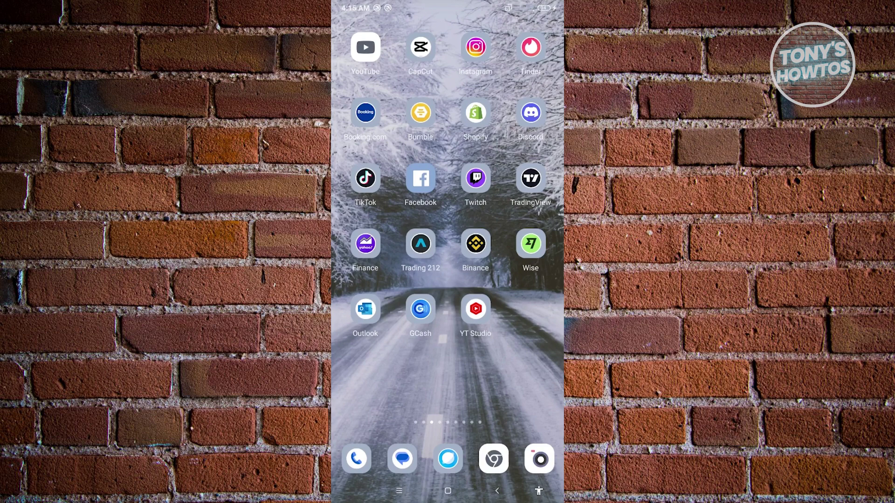
Launch Instagram and reach Settings and privacy through the profile page's options menu.
{"action": "left_click", "coordinate": [476, 47]}
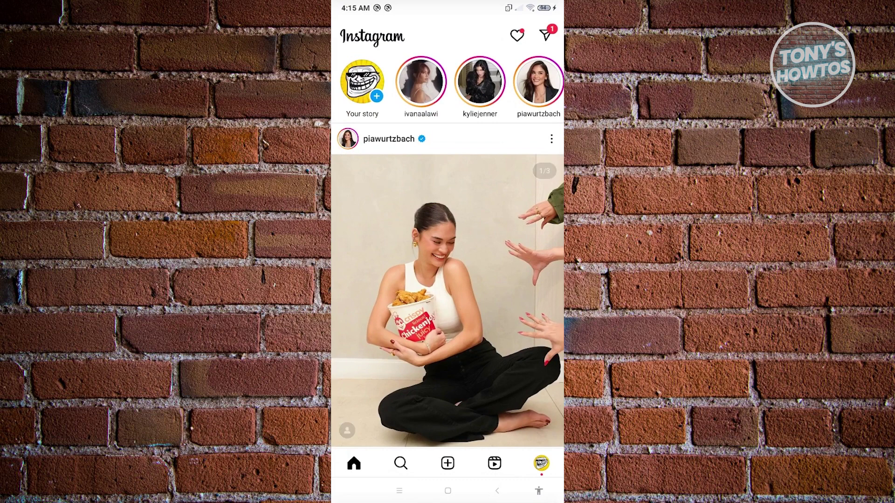
{"action": "left_click", "coordinate": [541, 464]}
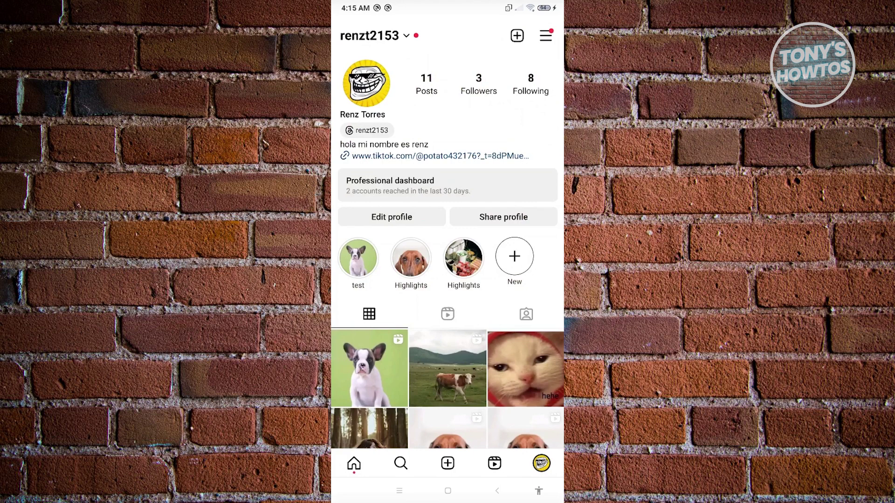
{"action": "left_click", "coordinate": [545, 36]}
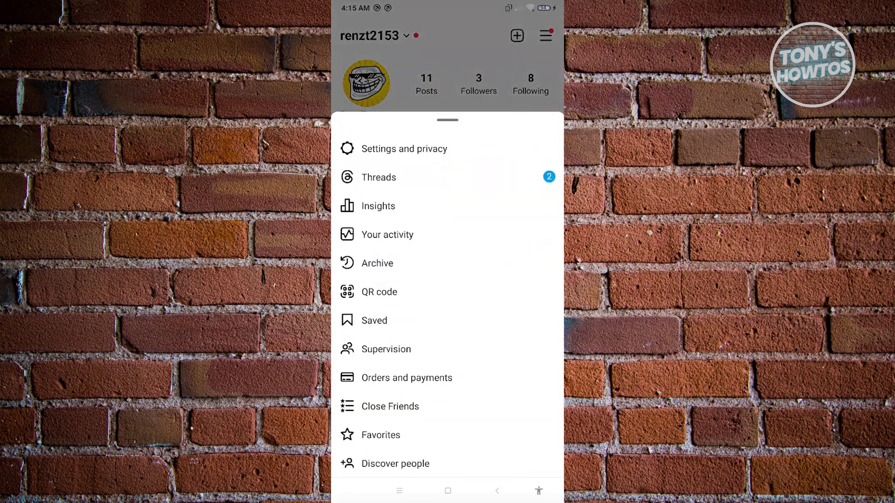
{"action": "left_click", "coordinate": [404, 149]}
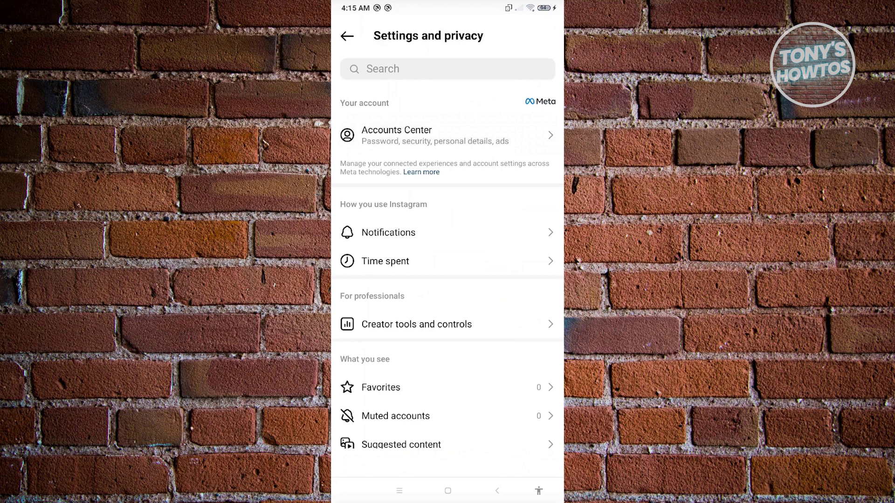
Go from Accounts Center to Password and security and open Where you're logged in.
{"action": "left_click", "coordinate": [434, 135]}
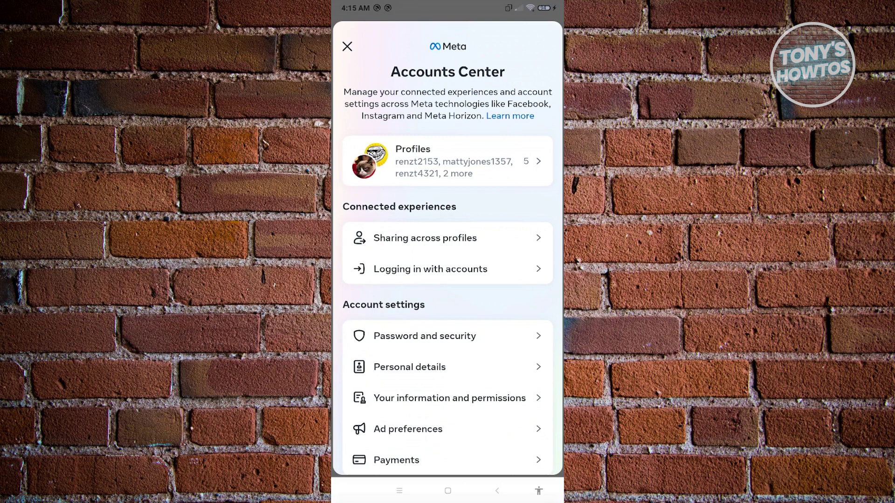
{"action": "scroll", "coordinate": [447, 279], "scroll_direction": "down", "scroll_amount": 3}
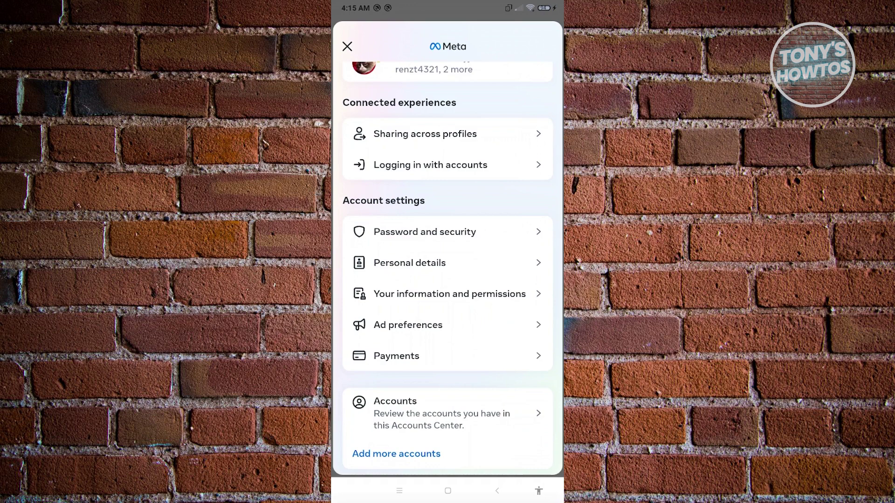
{"action": "left_click", "coordinate": [424, 232]}
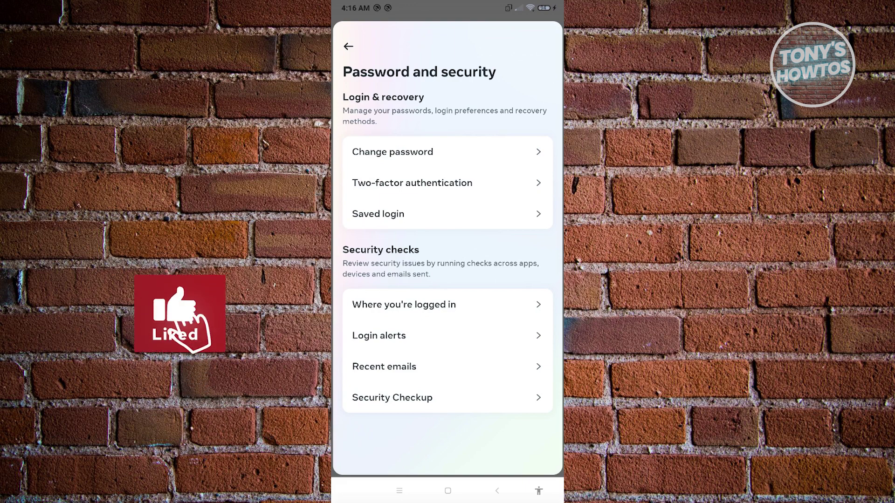
{"action": "left_click", "coordinate": [440, 304]}
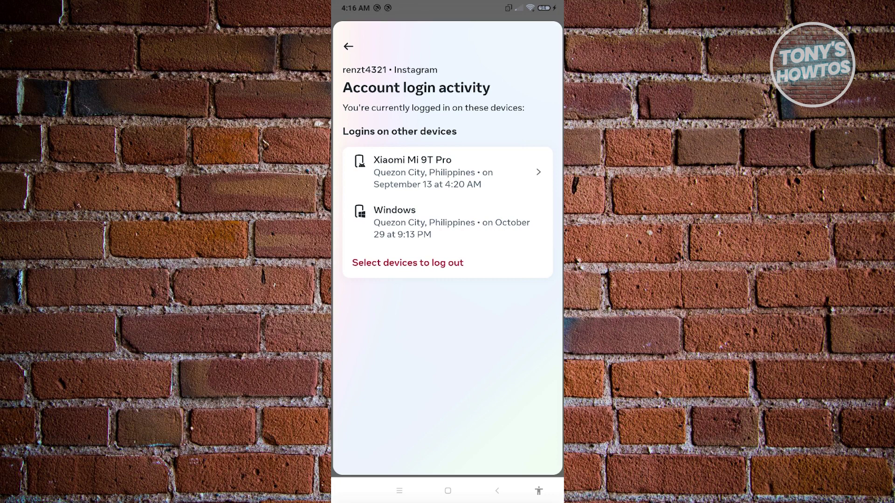
{"action": "left_click", "coordinate": [408, 262]}
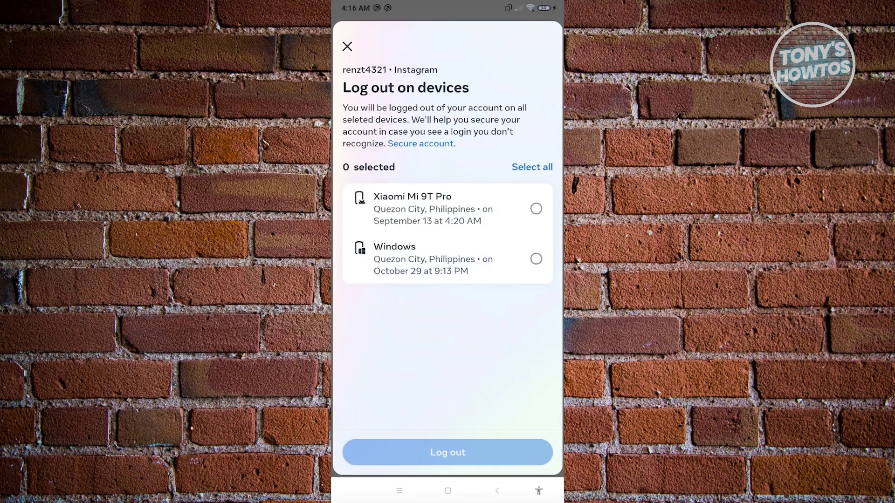
{"action": "left_click", "coordinate": [535, 209]}
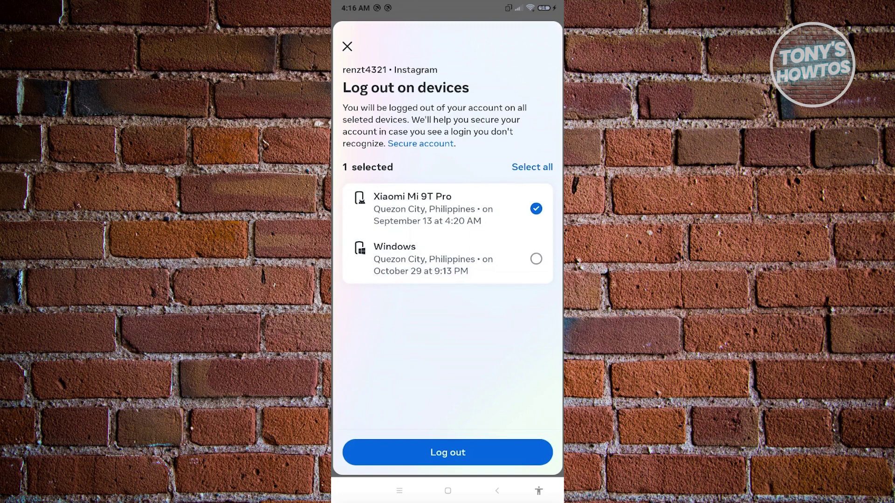
{"action": "left_click", "coordinate": [346, 46]}
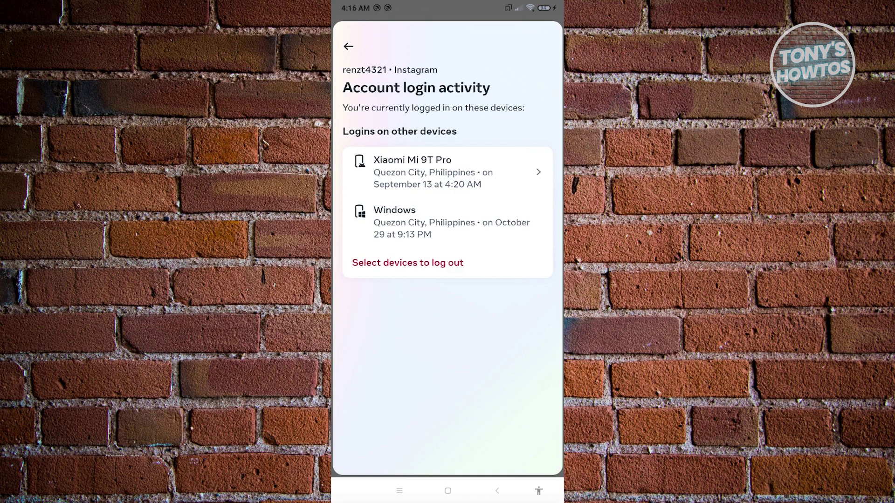
Back out of the login activity, through Where you're logged in, to Password and security.
{"action": "left_click", "coordinate": [348, 46]}
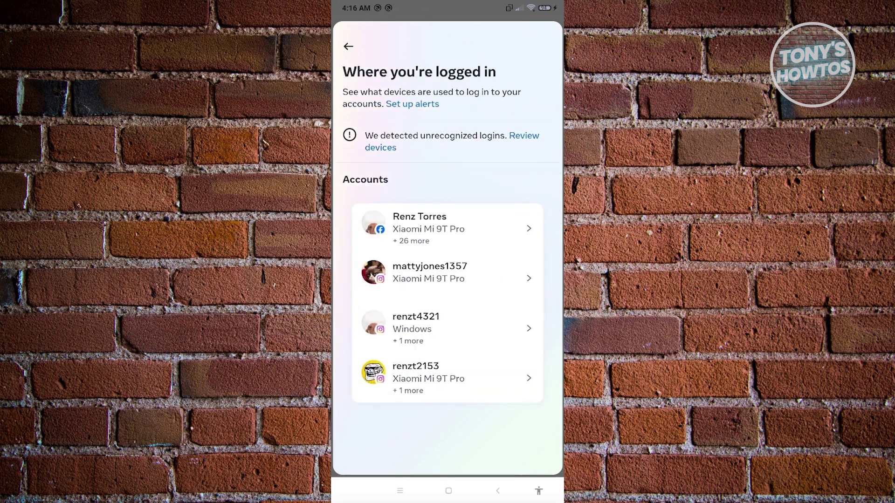
{"action": "left_click", "coordinate": [348, 47]}
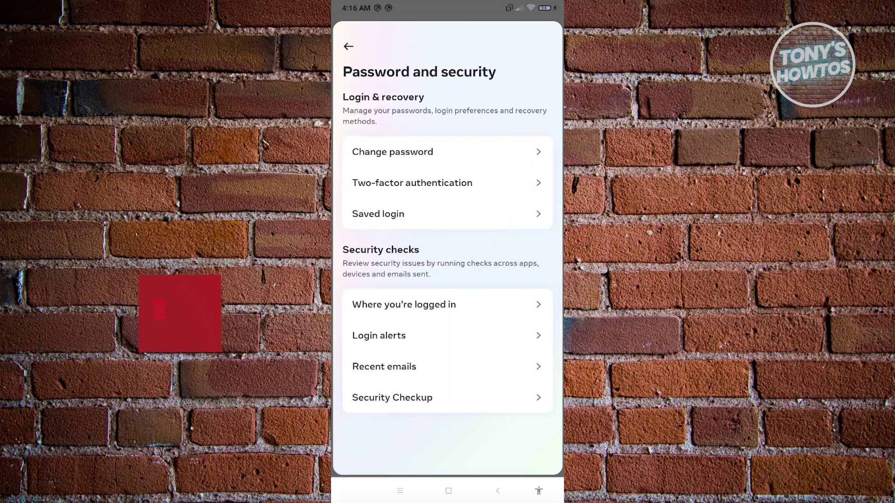